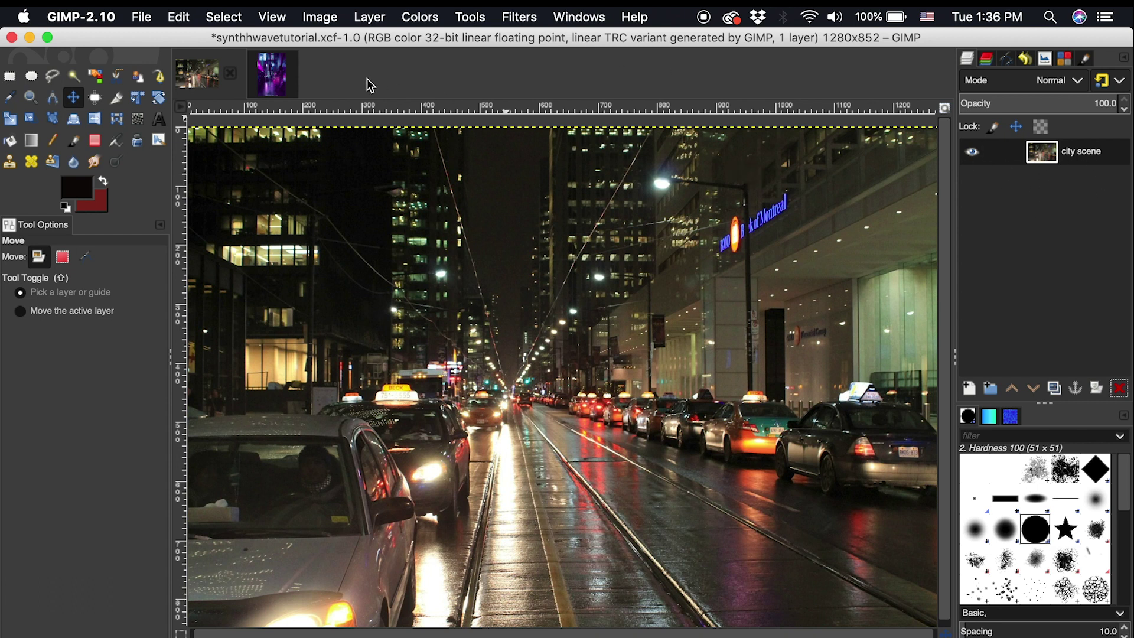
Step: Compare against the synthwave reference, then open Color Balance on the street photo's Shadows range
left_click(286, 75)
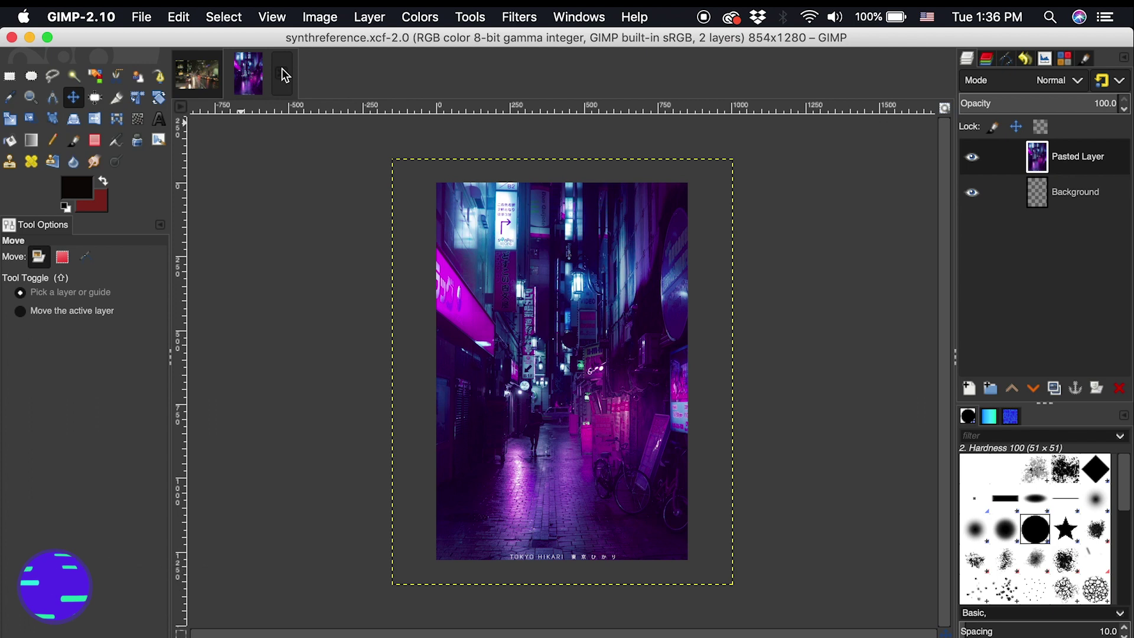
left_click(210, 75)
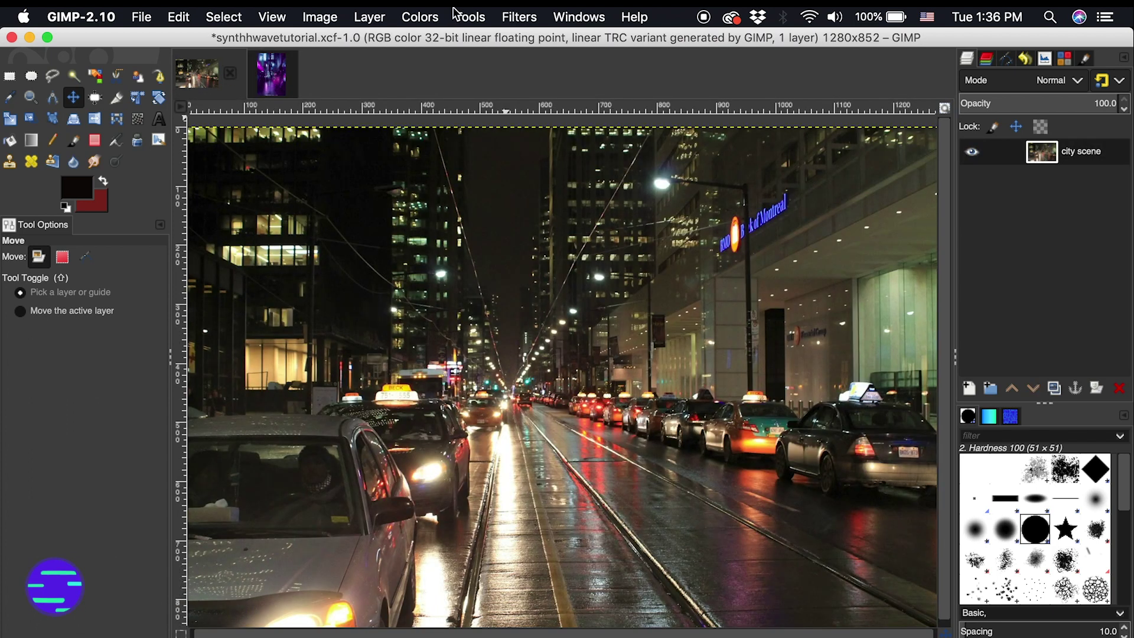
left_click(419, 18)
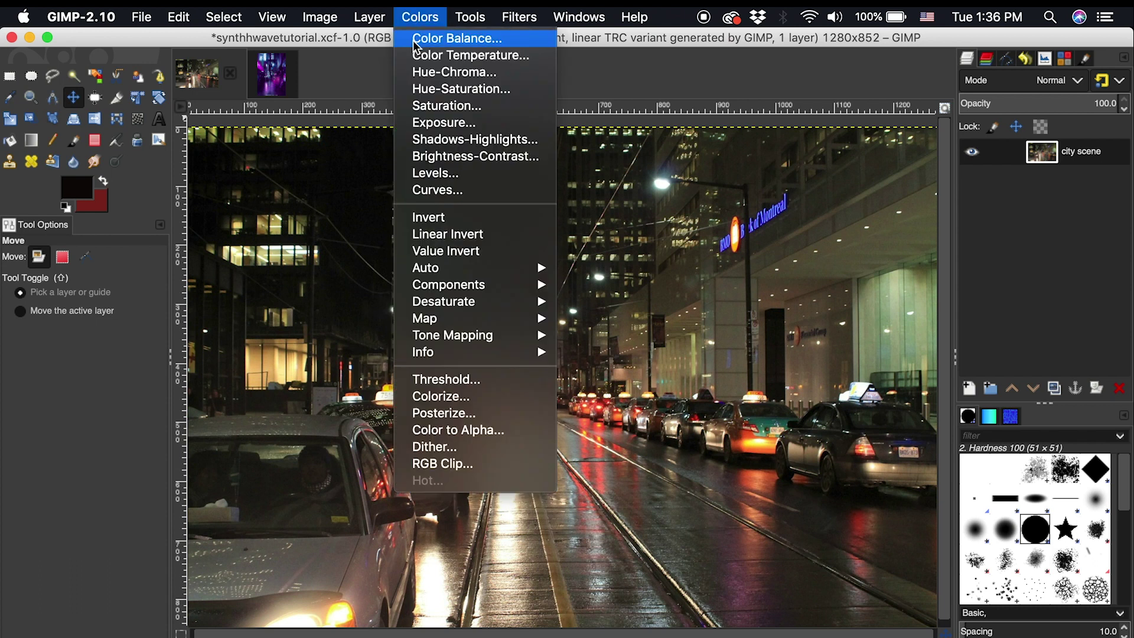
left_click(415, 38)
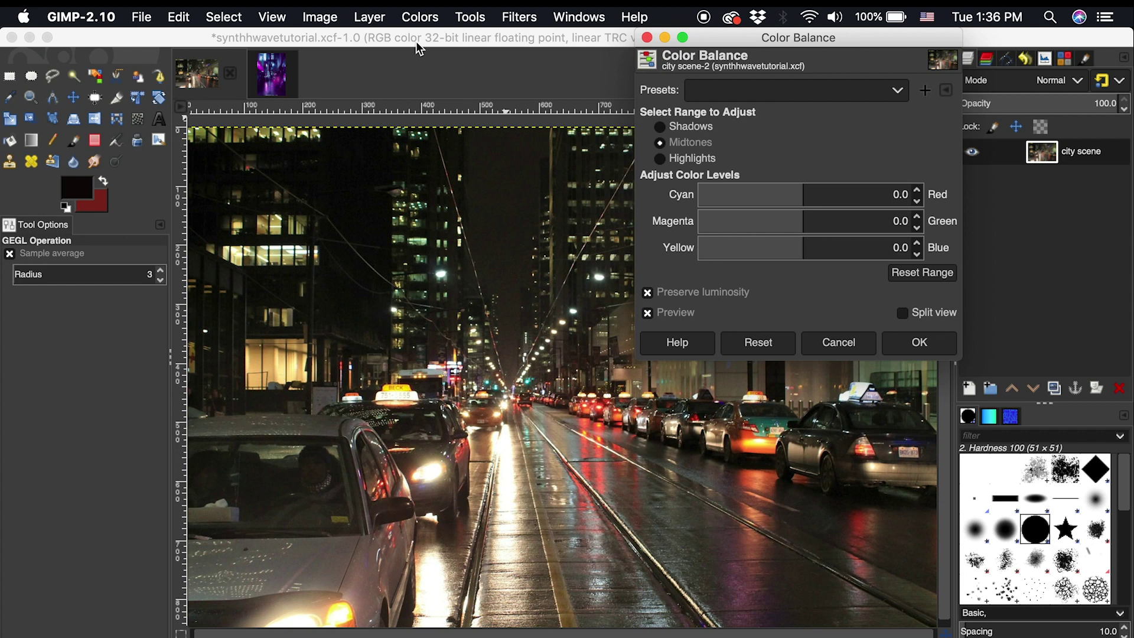
left_click(659, 127)
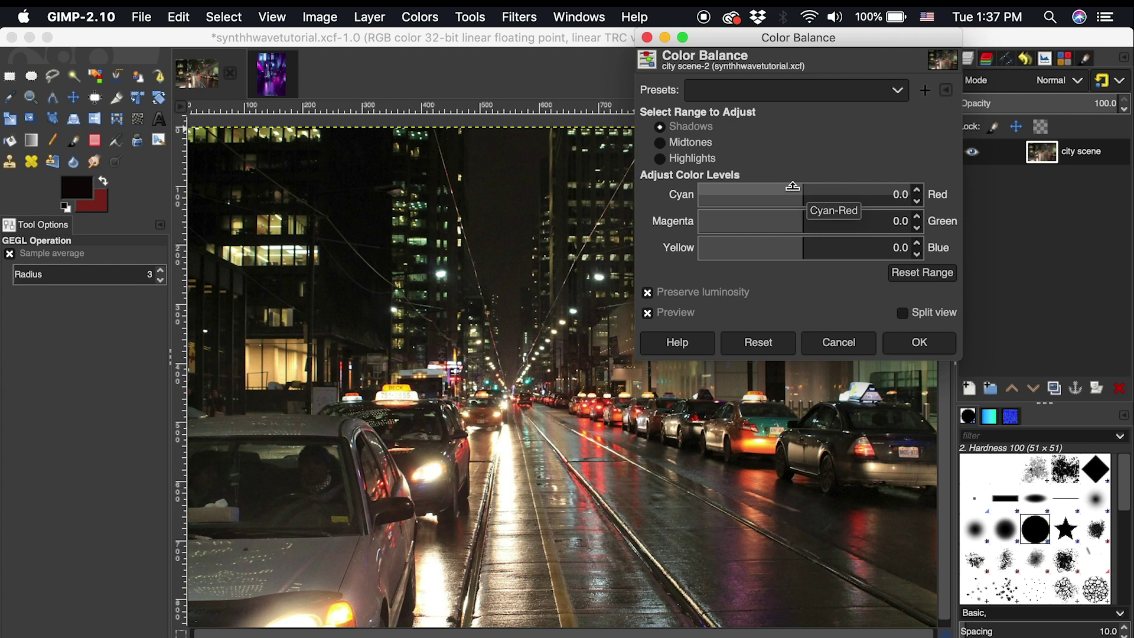
Step: Set the shadows to Cyan-Red 15.8, Magenta-Green -23.3 and Yellow-Blue 23.3
left_click_drag(802, 186, 821, 187)
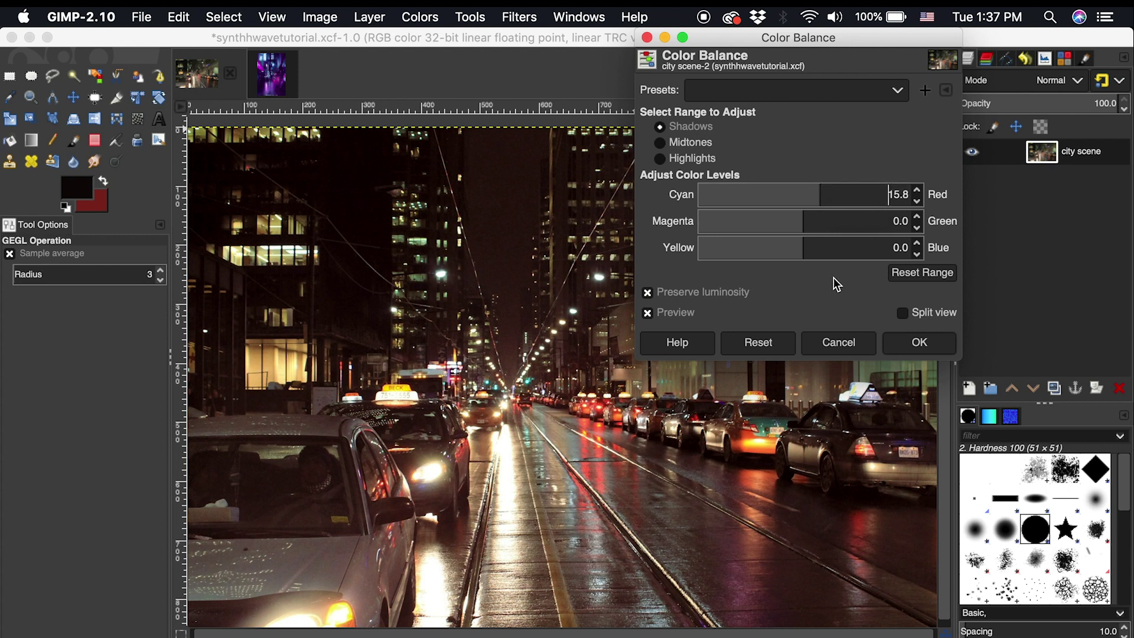
left_click(794, 215)
left_click_drag(795, 215, 777, 217)
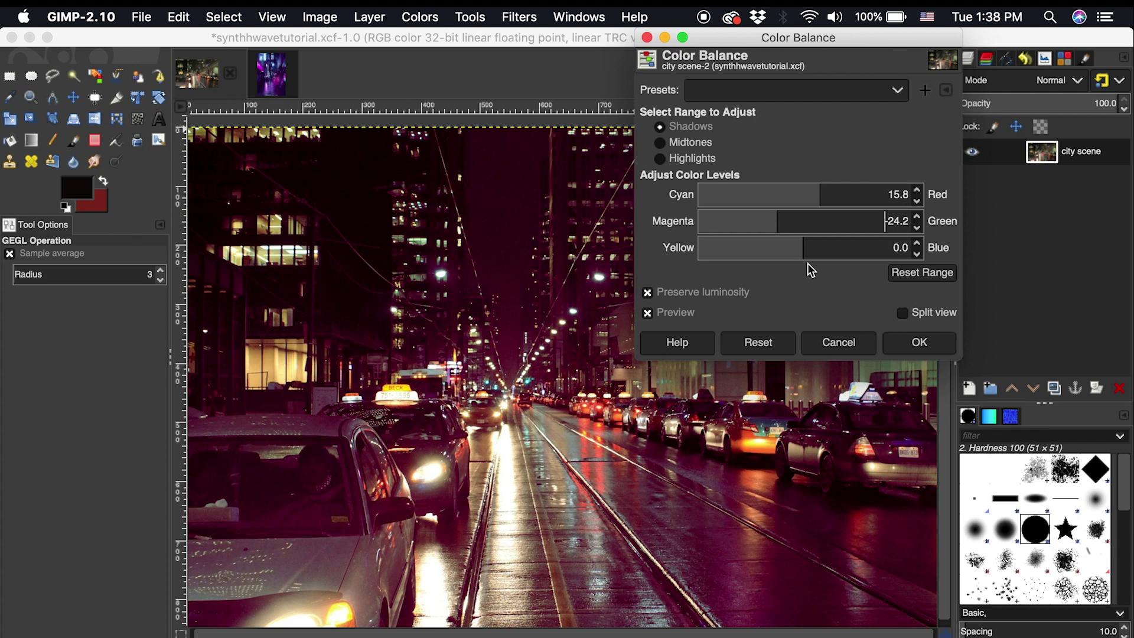
left_click(820, 241)
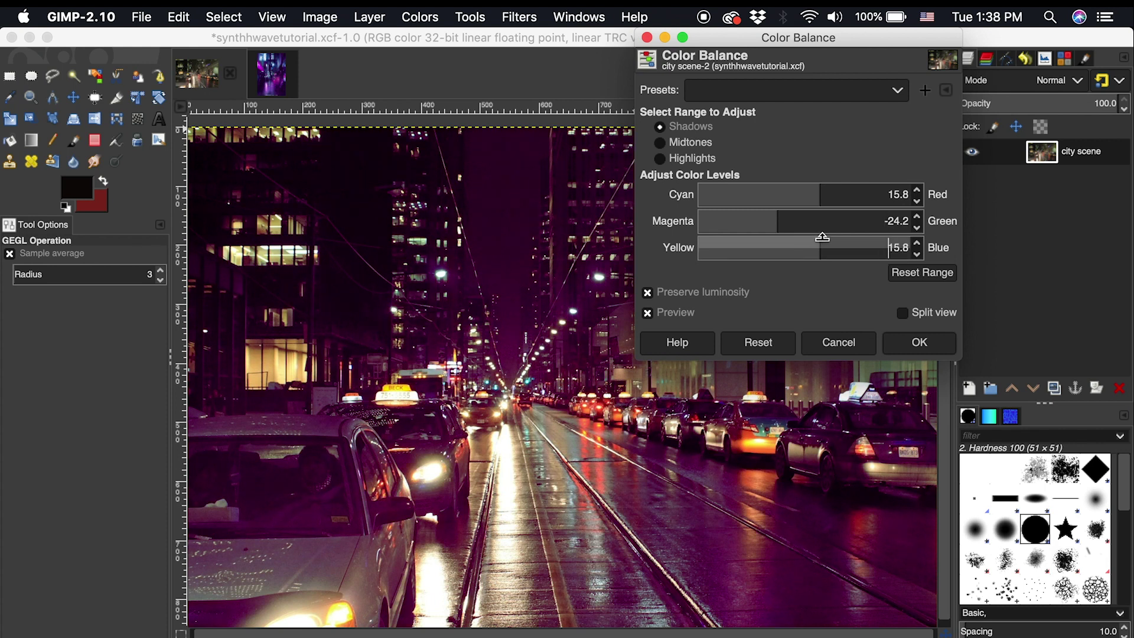
left_click(828, 239)
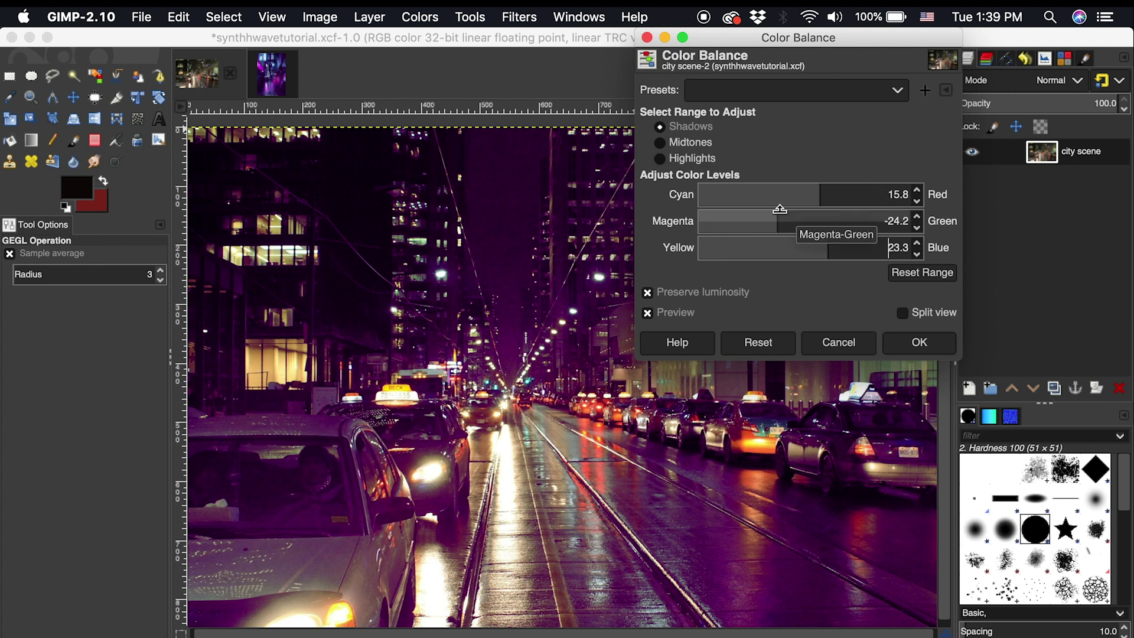
left_click_drag(766, 212, 693, 211)
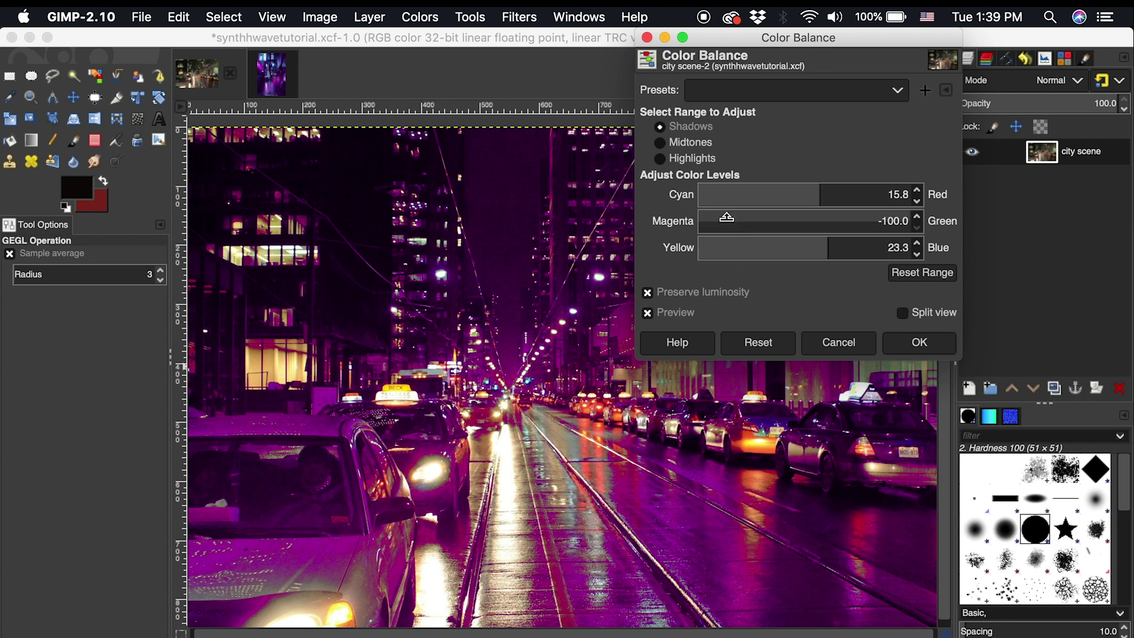
left_click_drag(725, 218, 779, 214)
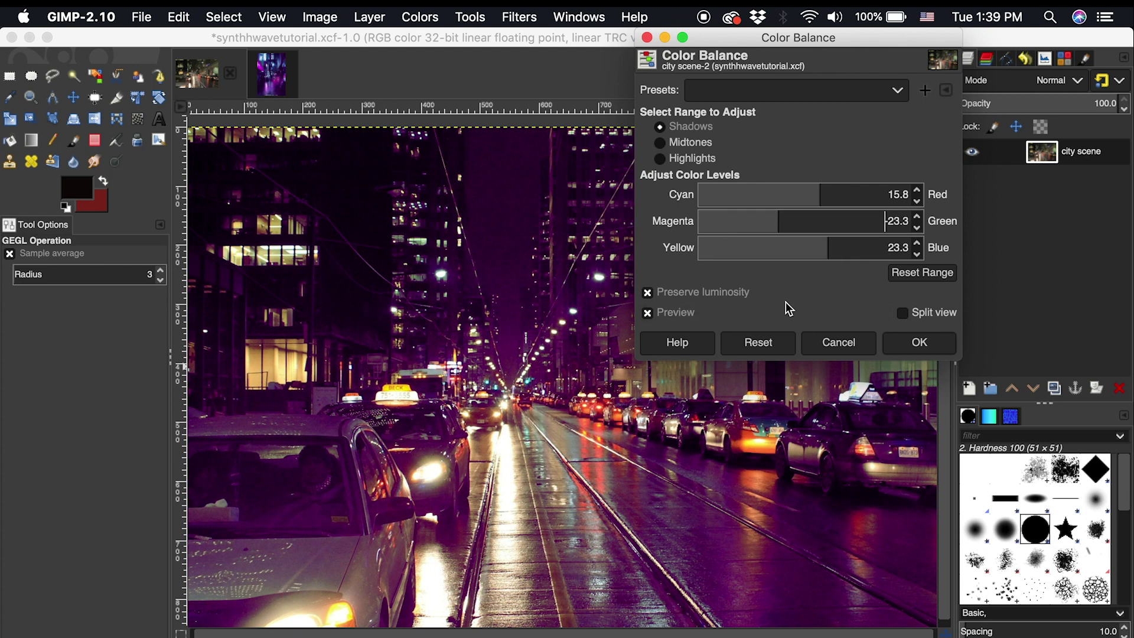
Step: Set the Color Balance midtones to Cyan-Red -35.0 and Magenta-Green -31.7
left_click(664, 141)
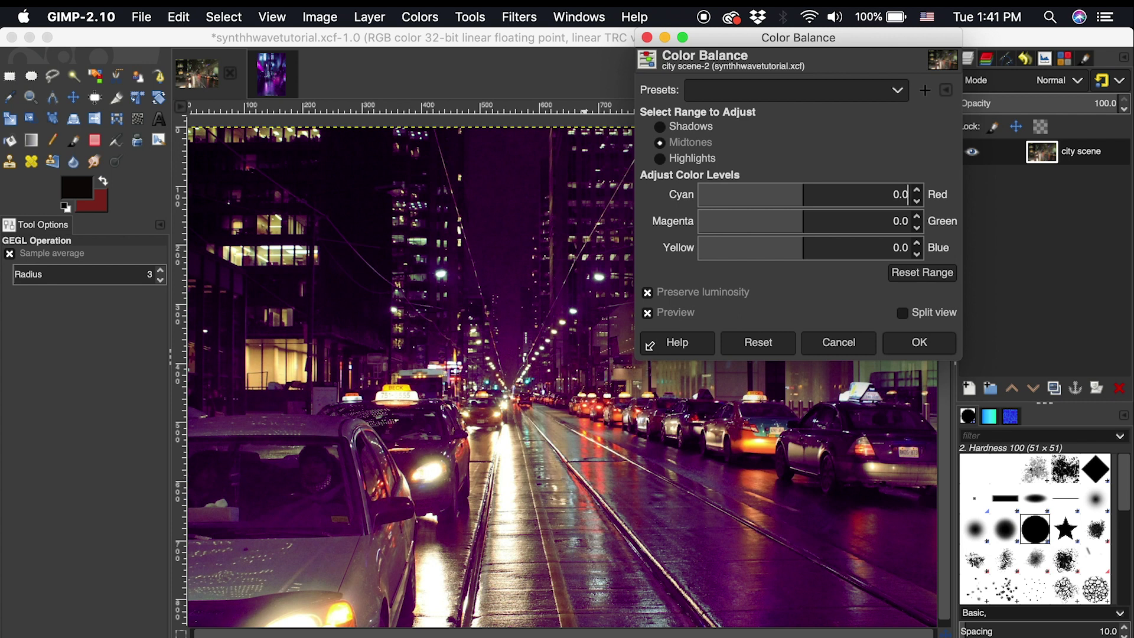
left_click_drag(792, 186, 767, 189)
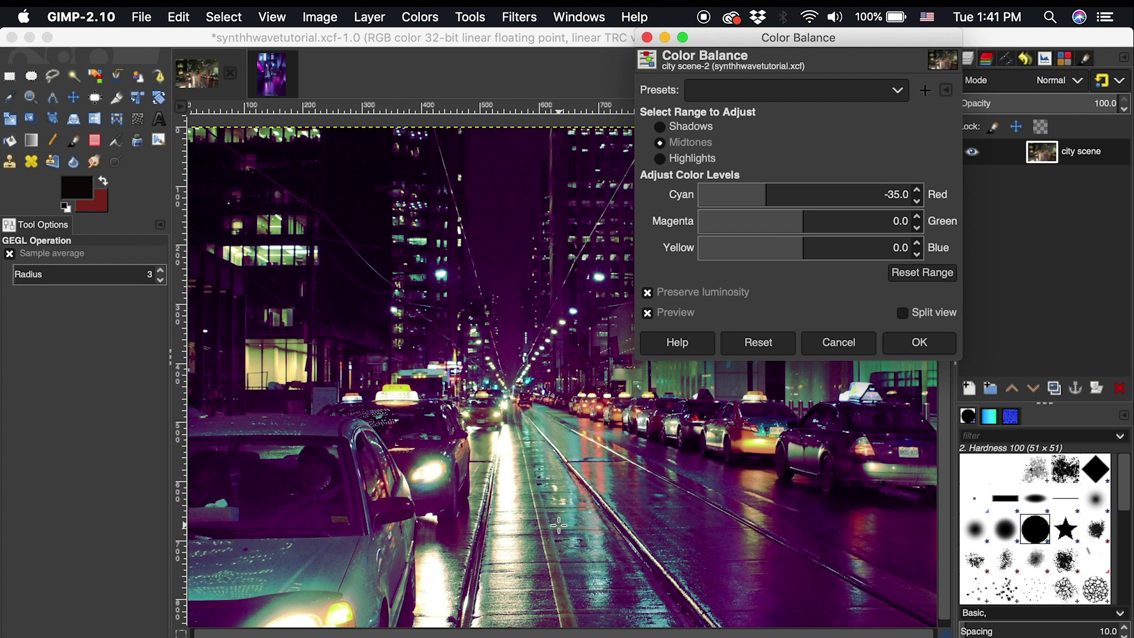
left_click(784, 211)
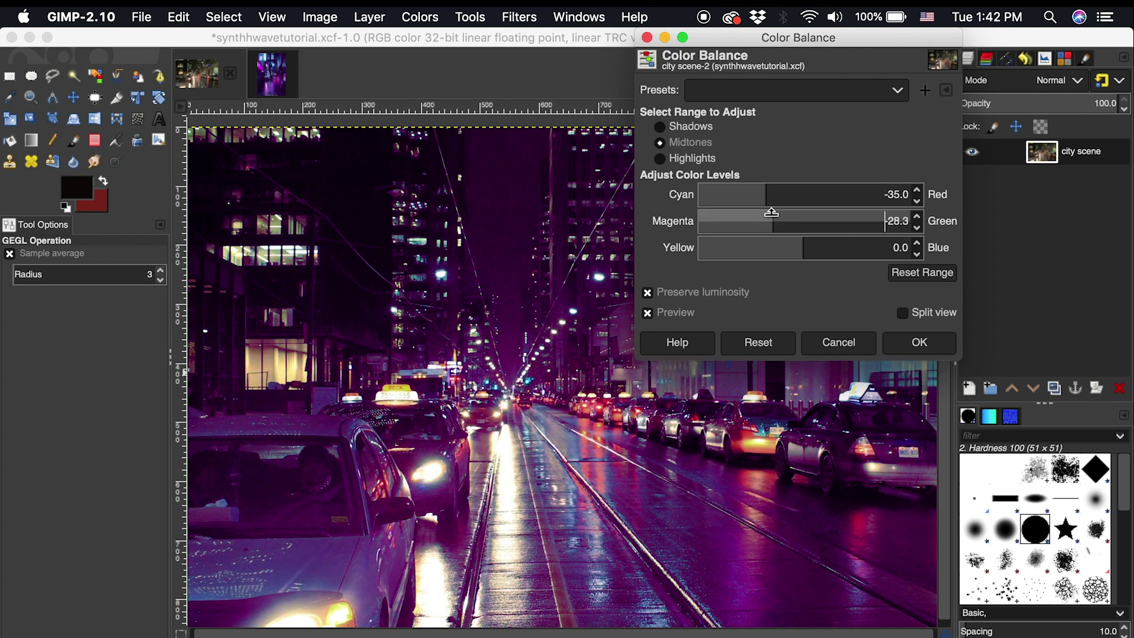
left_click(770, 212)
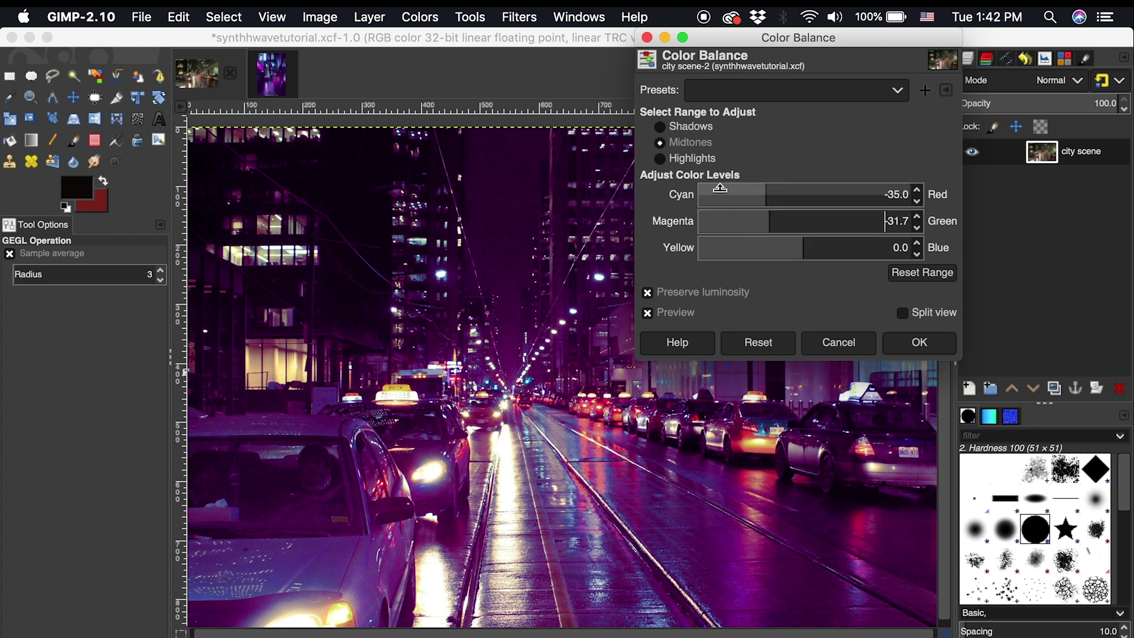
left_click(660, 159)
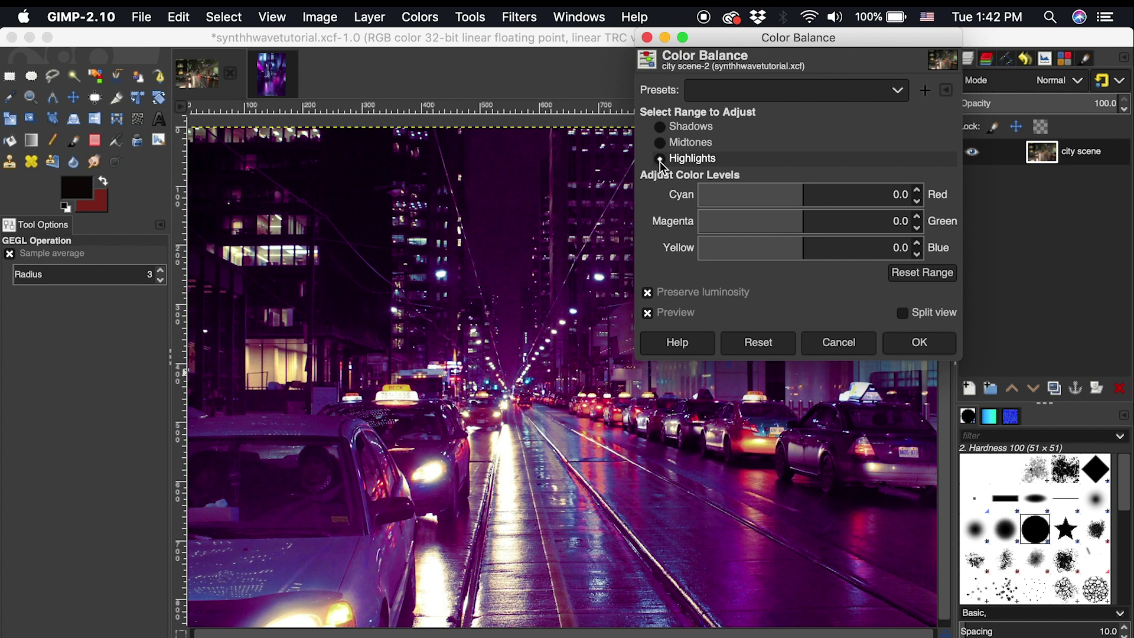
mouse_move(762, 187)
left_mouse_down()
mouse_move(779, 185)
mouse_move(756, 189)
left_mouse_up()
left_click_drag(799, 239, 842, 238)
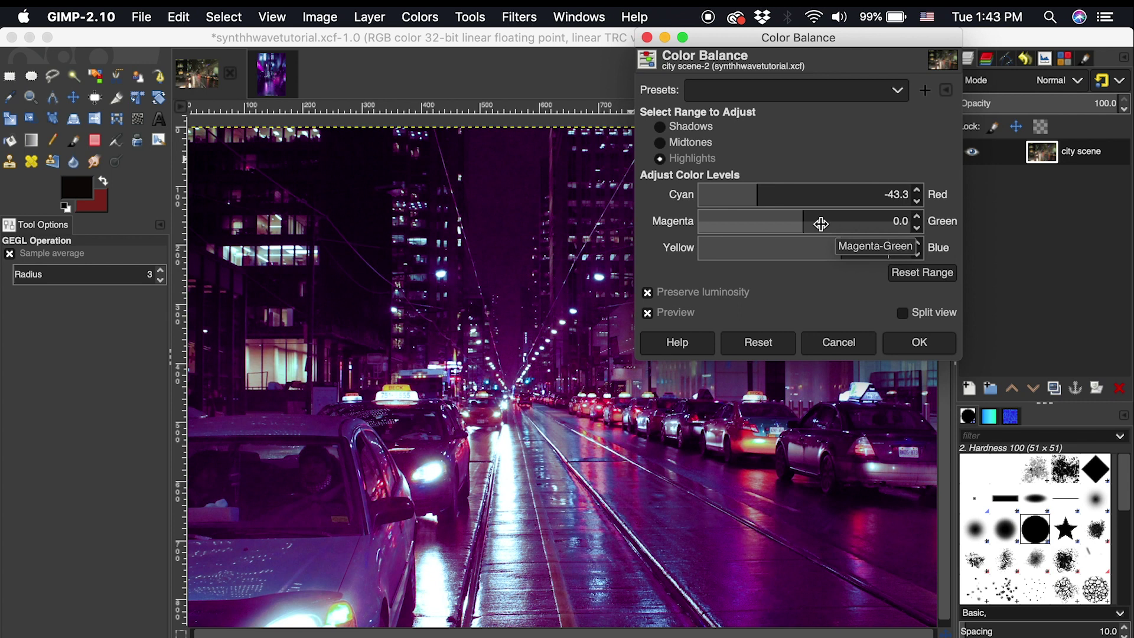
left_click(917, 340)
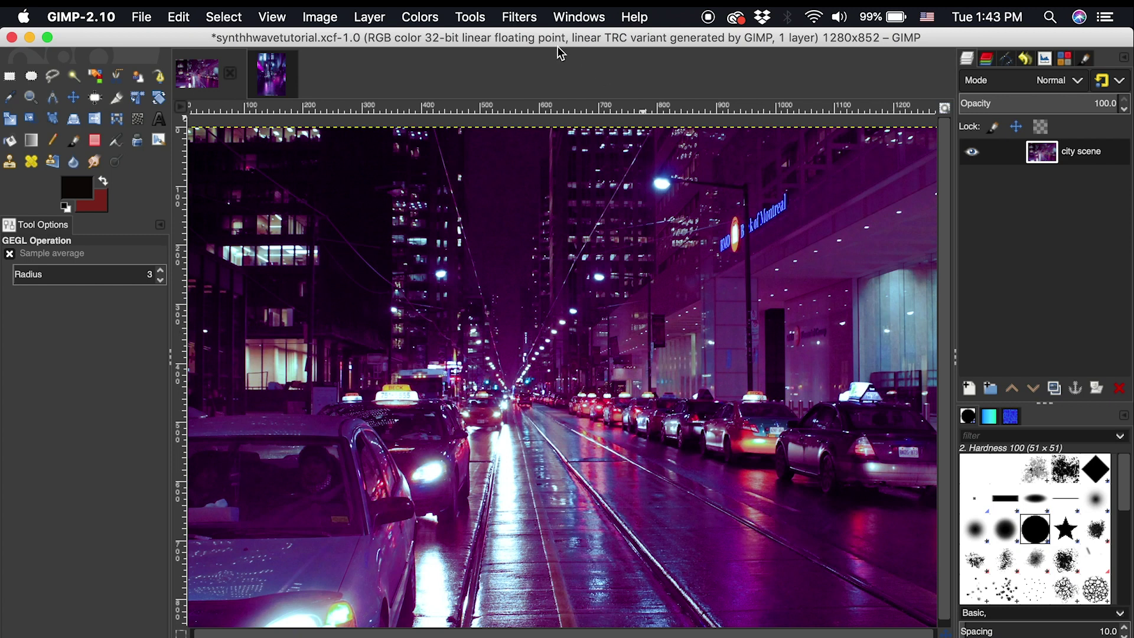
left_click(421, 17)
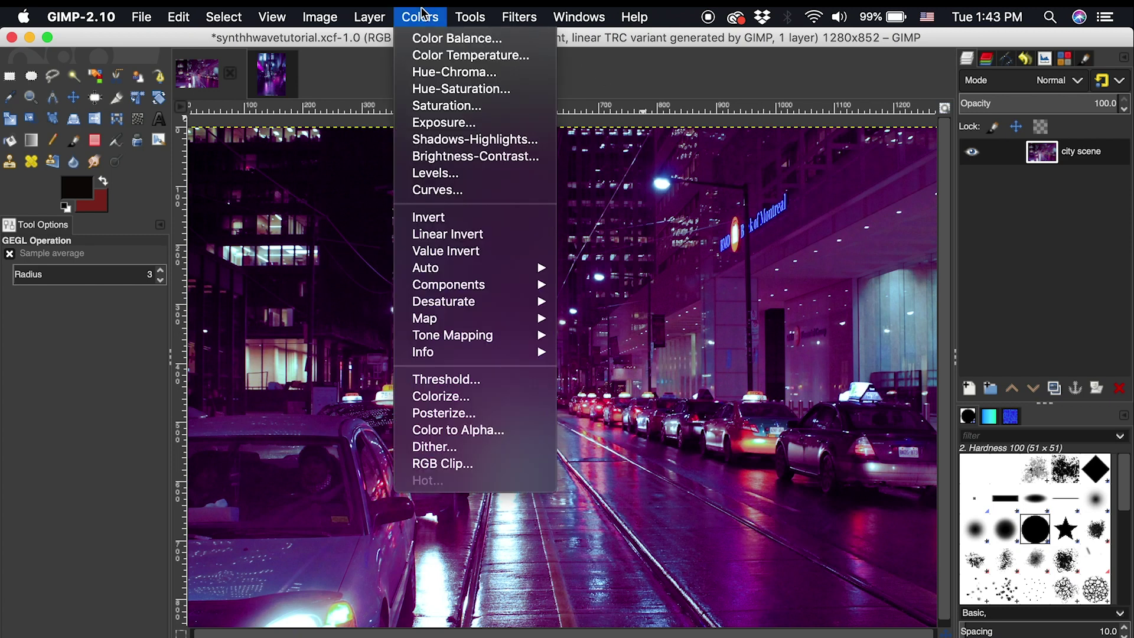
left_click(425, 57)
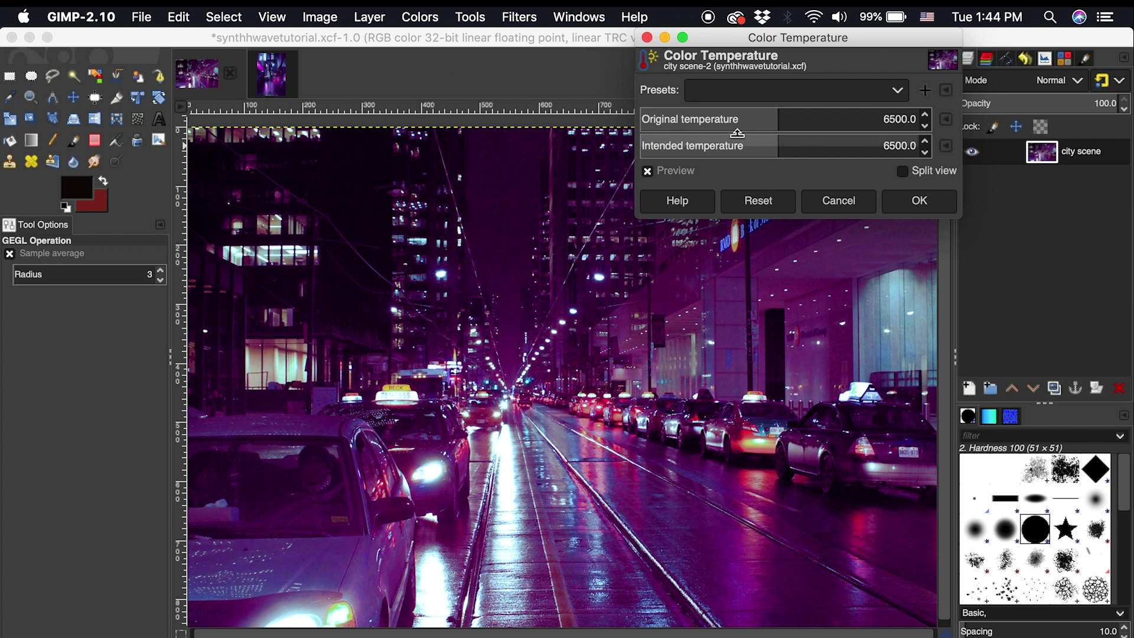
left_click(760, 134)
left_click(731, 135)
left_click(720, 136)
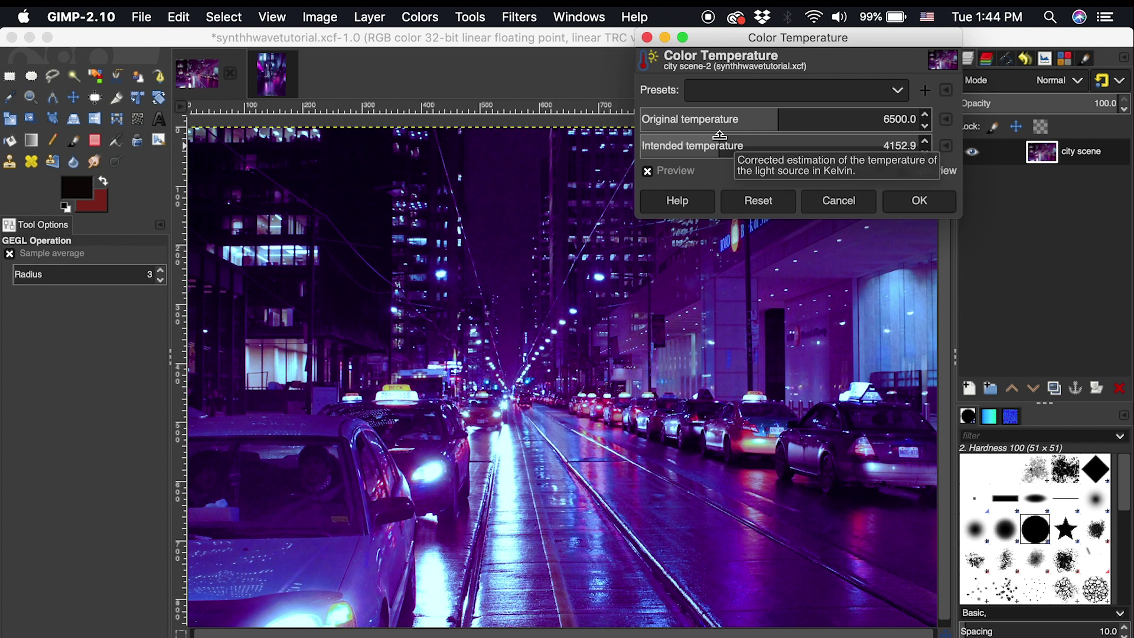
left_click_drag(795, 137, 861, 139)
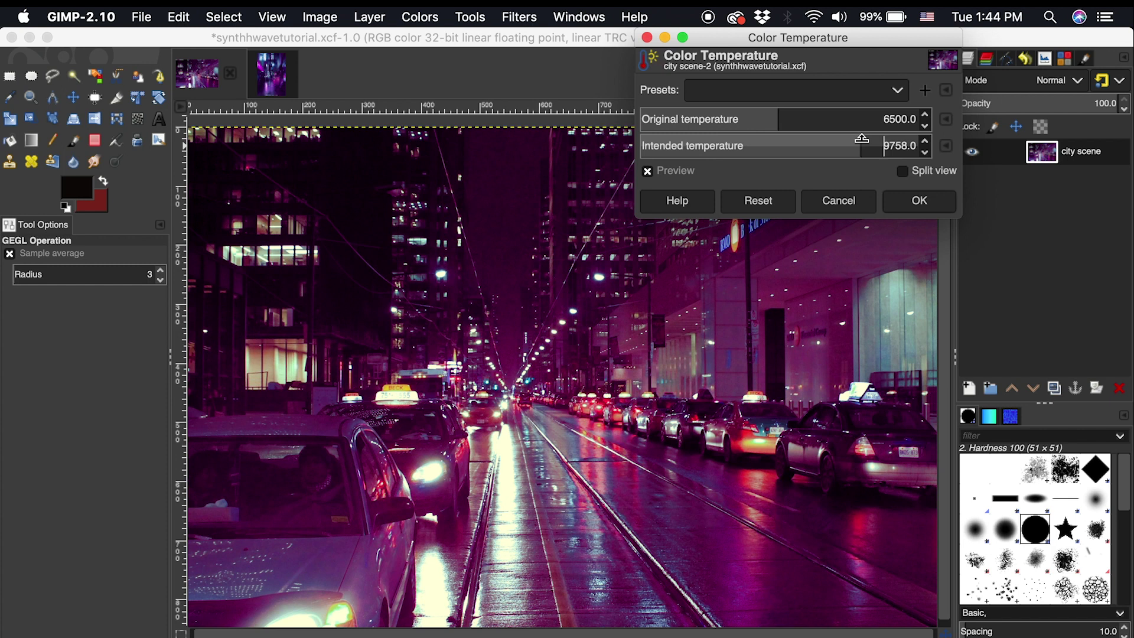
left_click(832, 199)
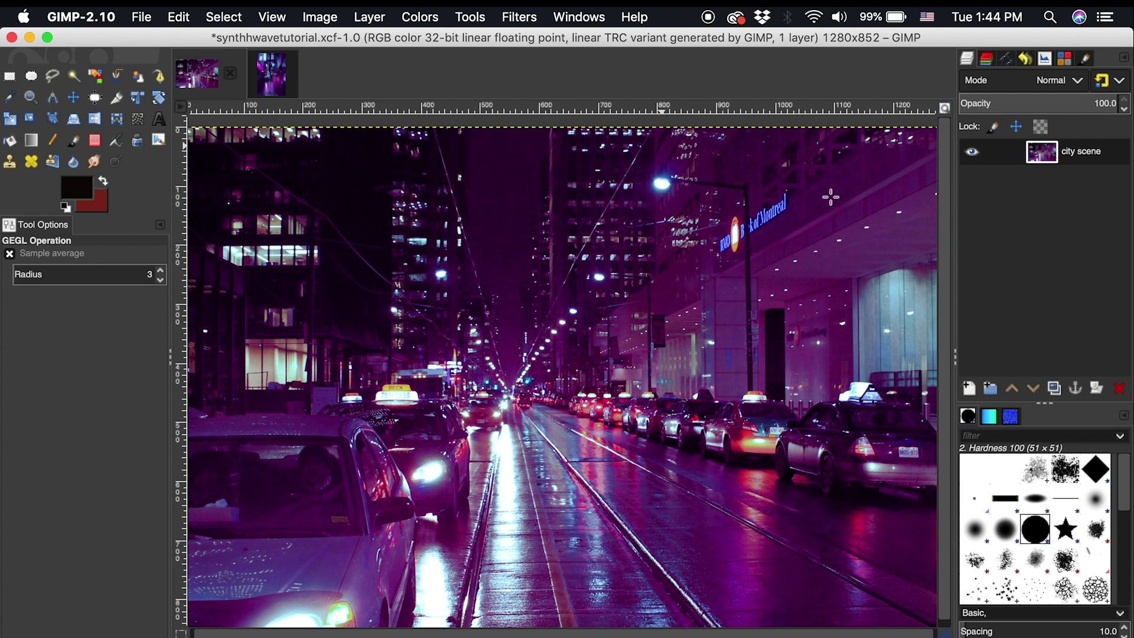
left_click(424, 19)
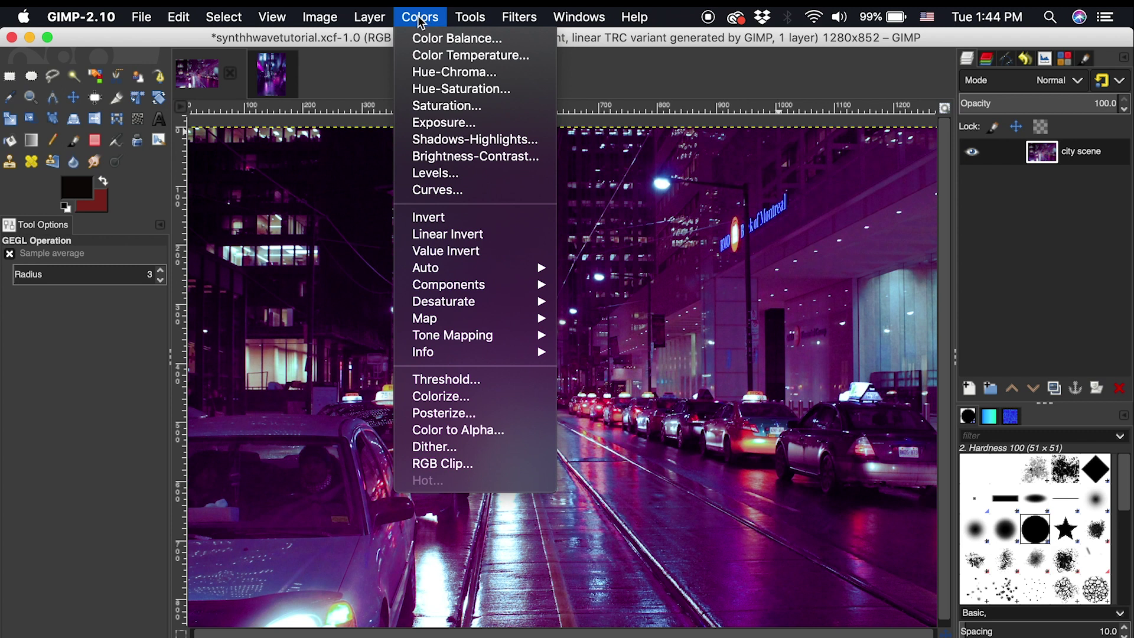
Step: Apply Brightness-Contrast with contrast about 0.073 and brightness about -0.126
left_click(433, 157)
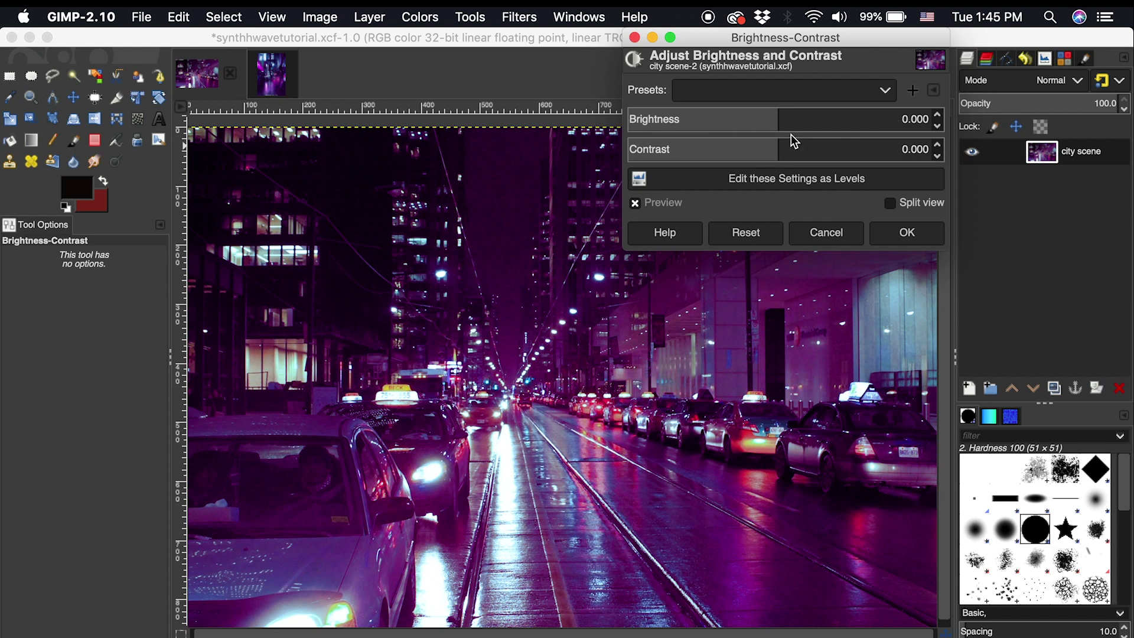
left_click_drag(786, 142, 801, 142)
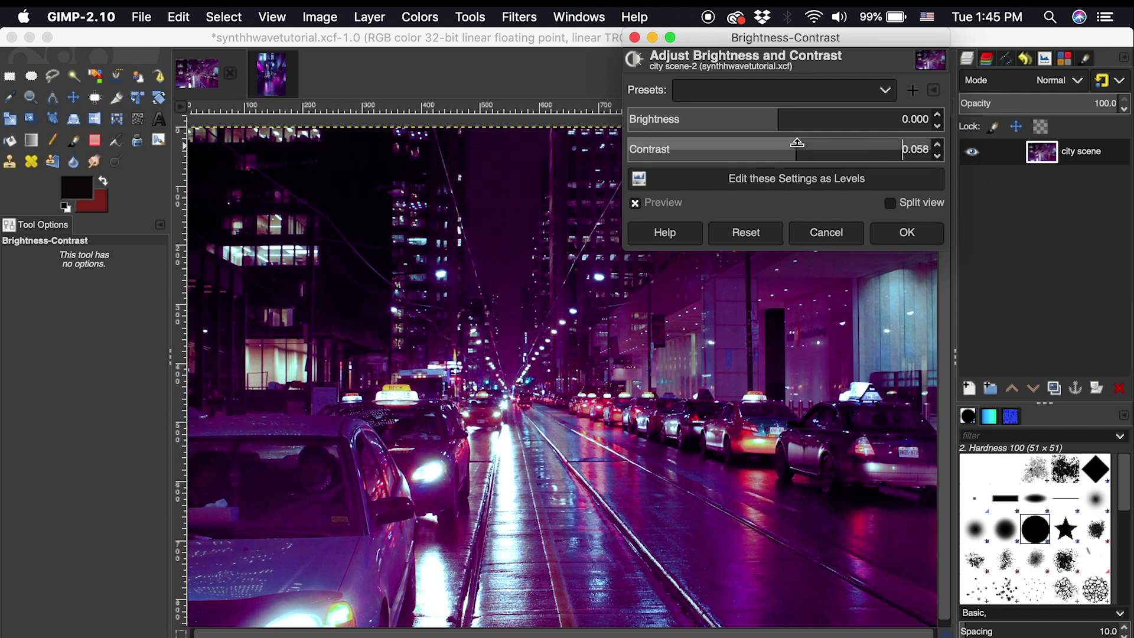
left_click_drag(802, 142, 801, 143)
left_click(802, 143)
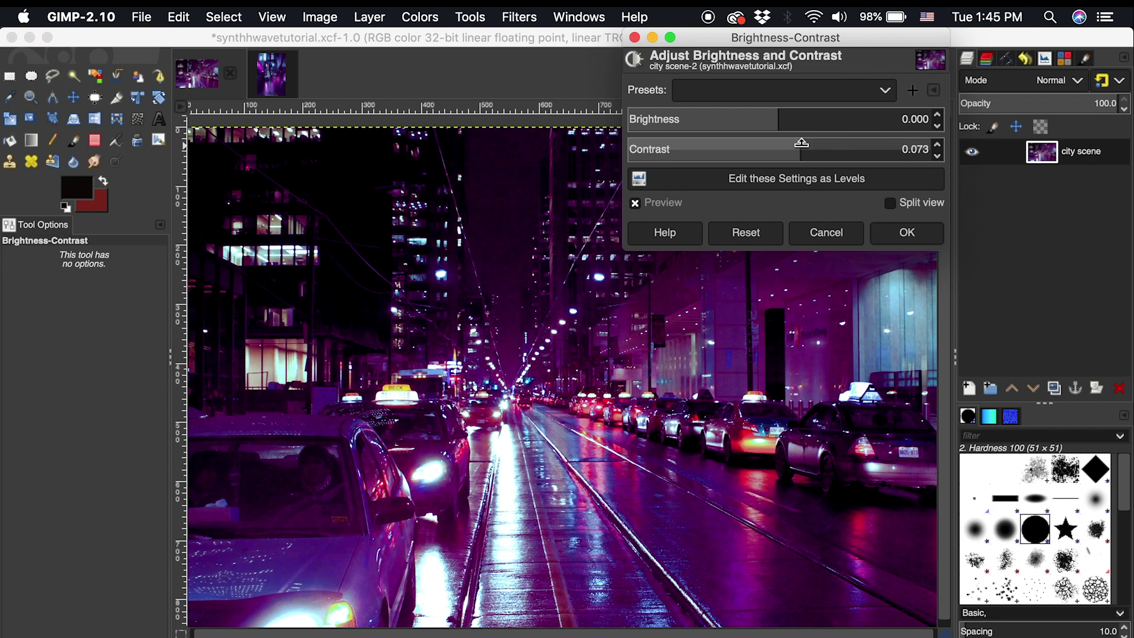
left_click(768, 108)
left_click_drag(768, 108, 741, 106)
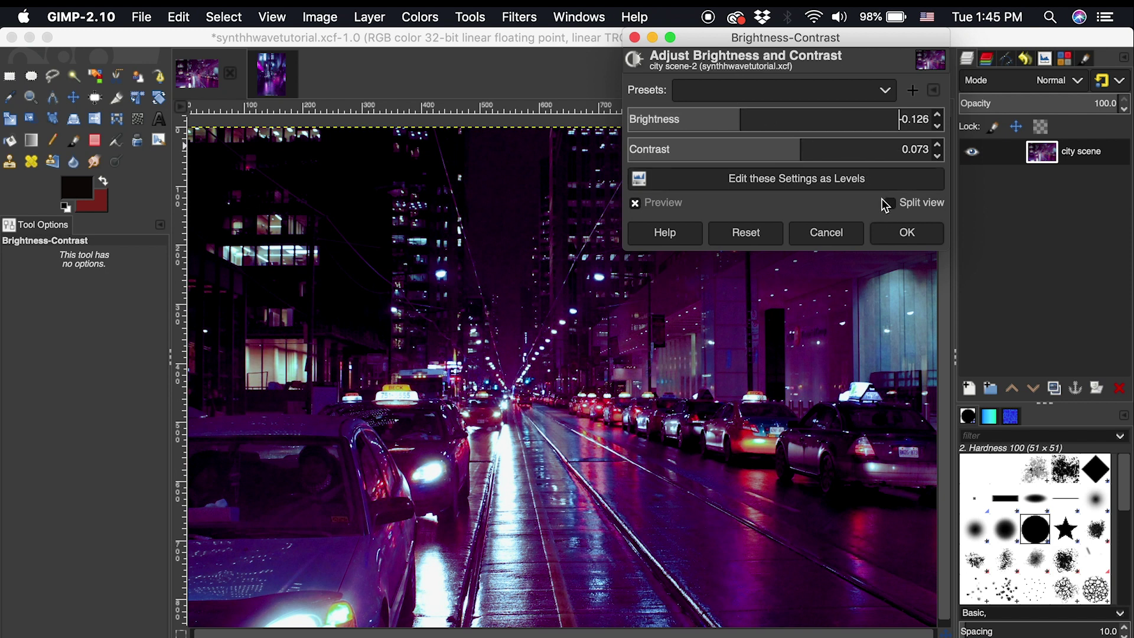
left_click(889, 231)
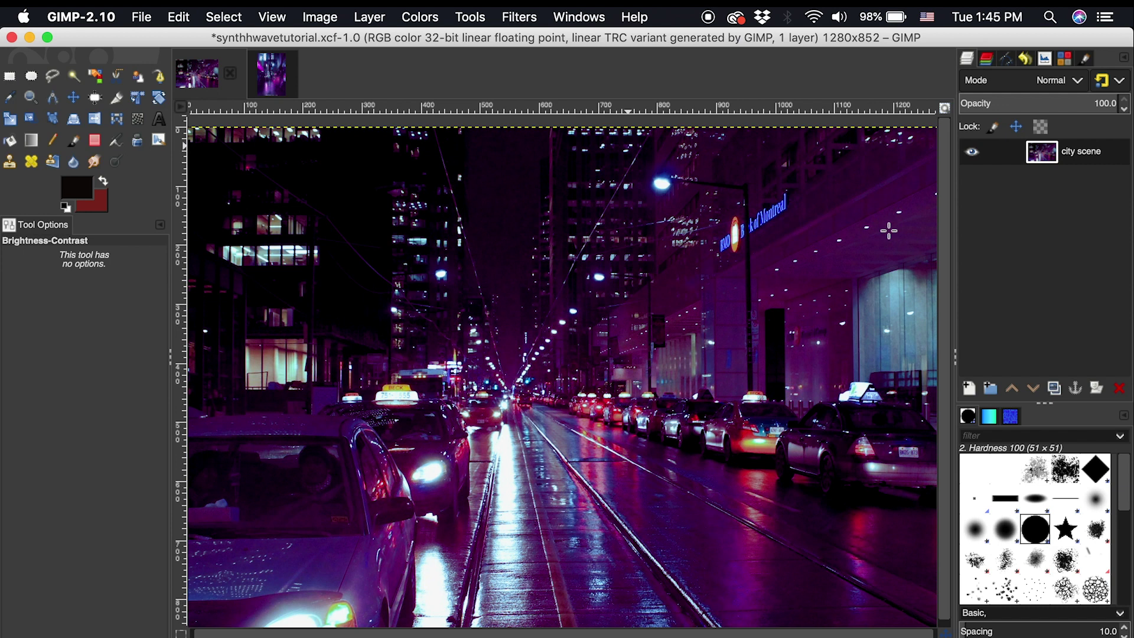
Step: Preview the Video Degradation filter with the Wide striped pattern over the street photo
left_click(524, 19)
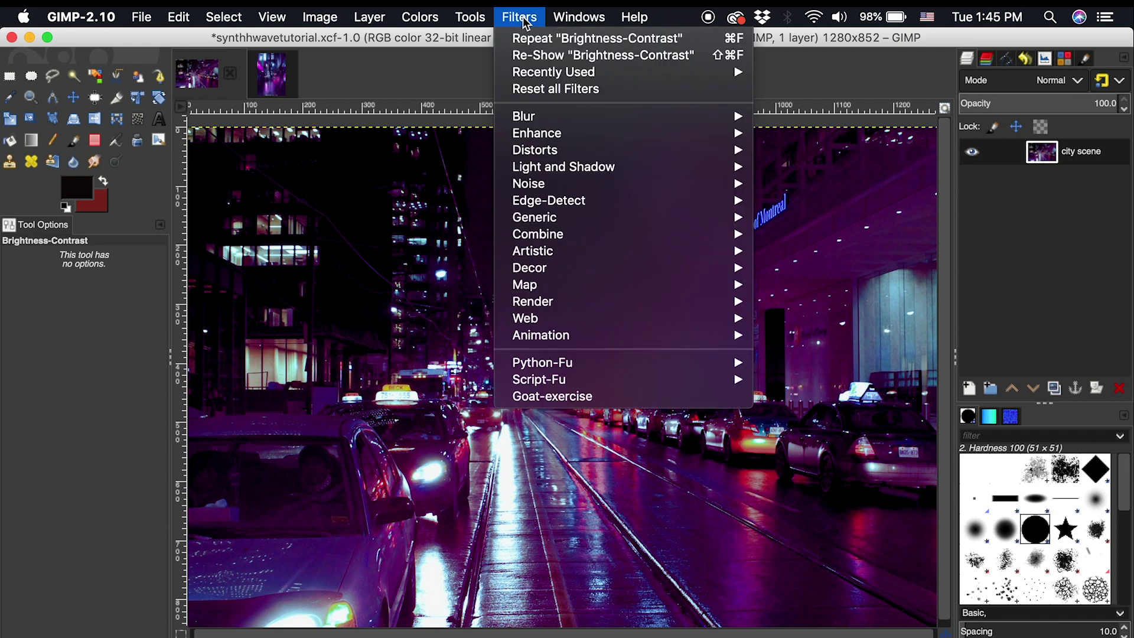
mouse_move(595, 152)
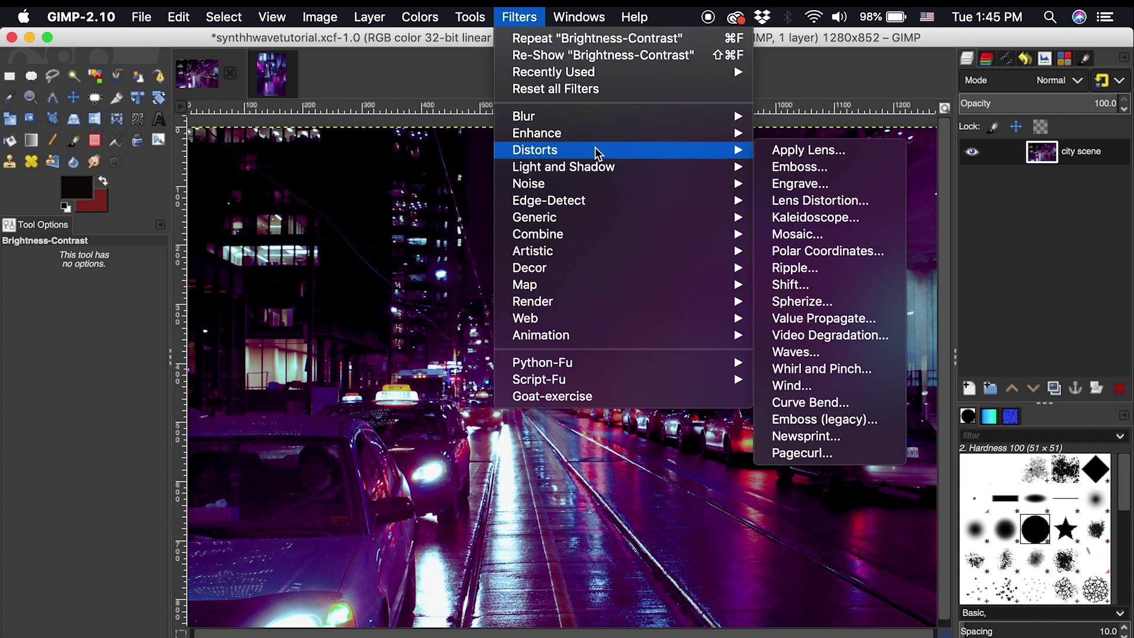
left_click(818, 335)
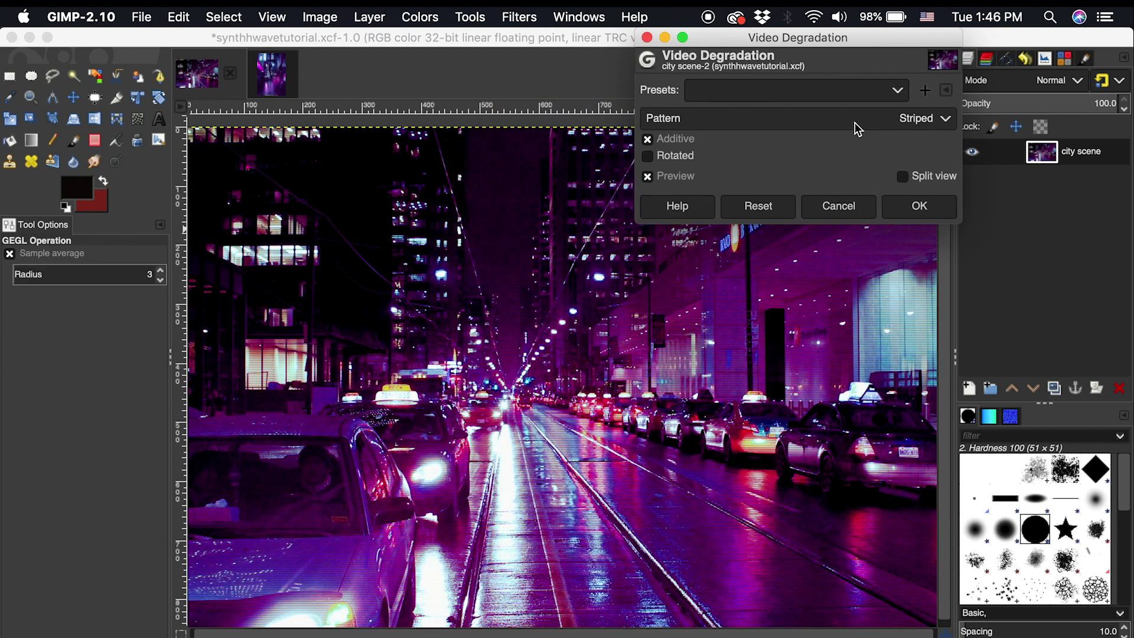
left_click(855, 123)
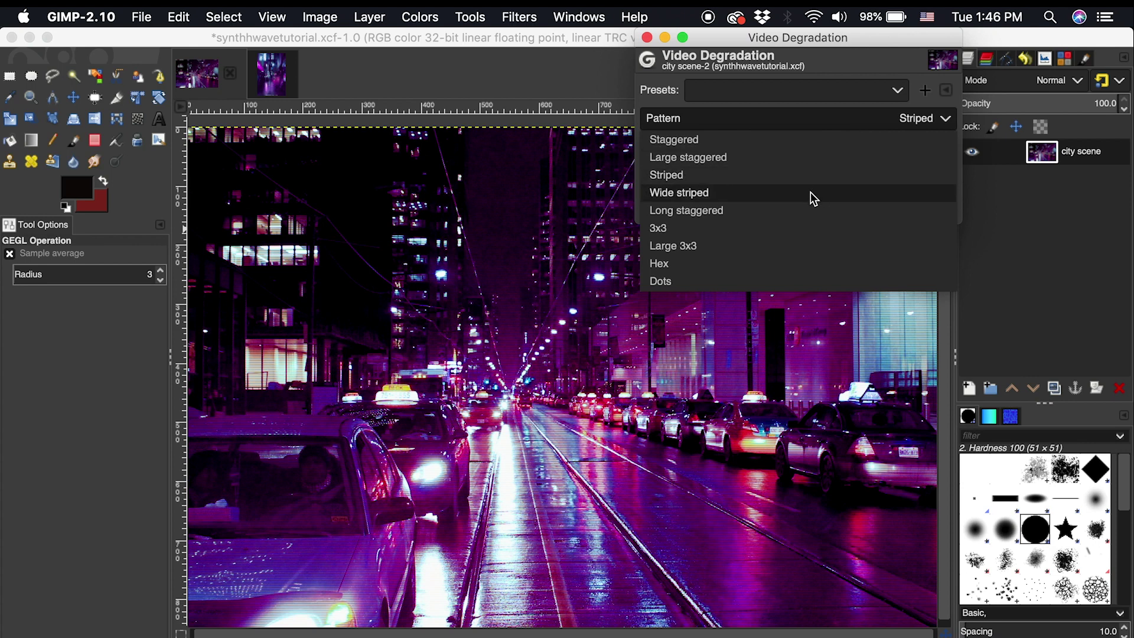
left_click(812, 195)
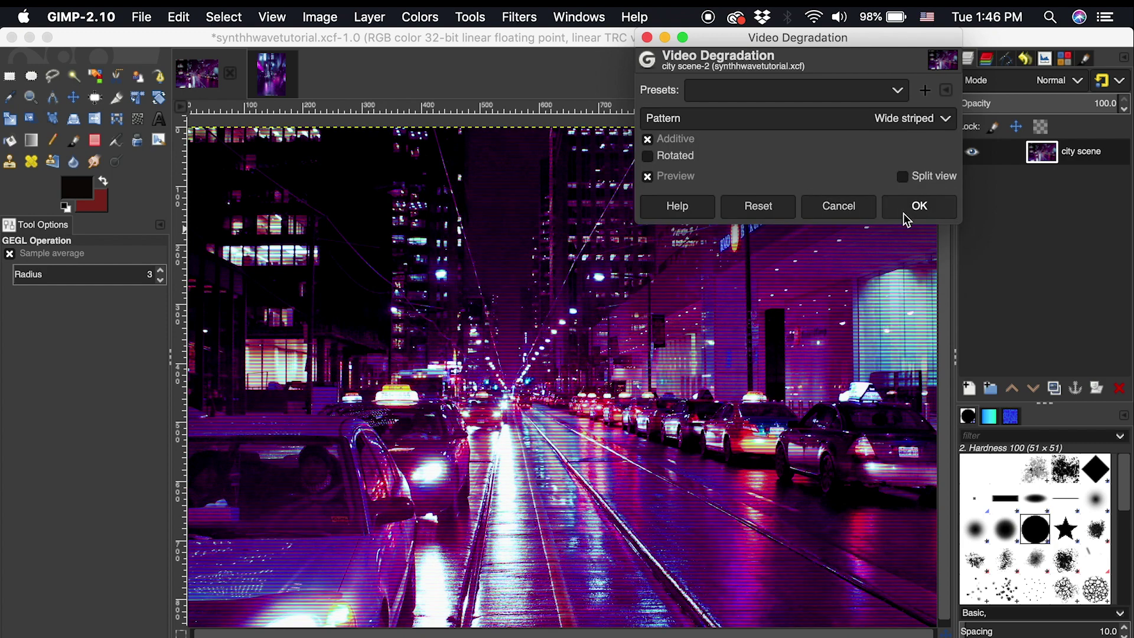